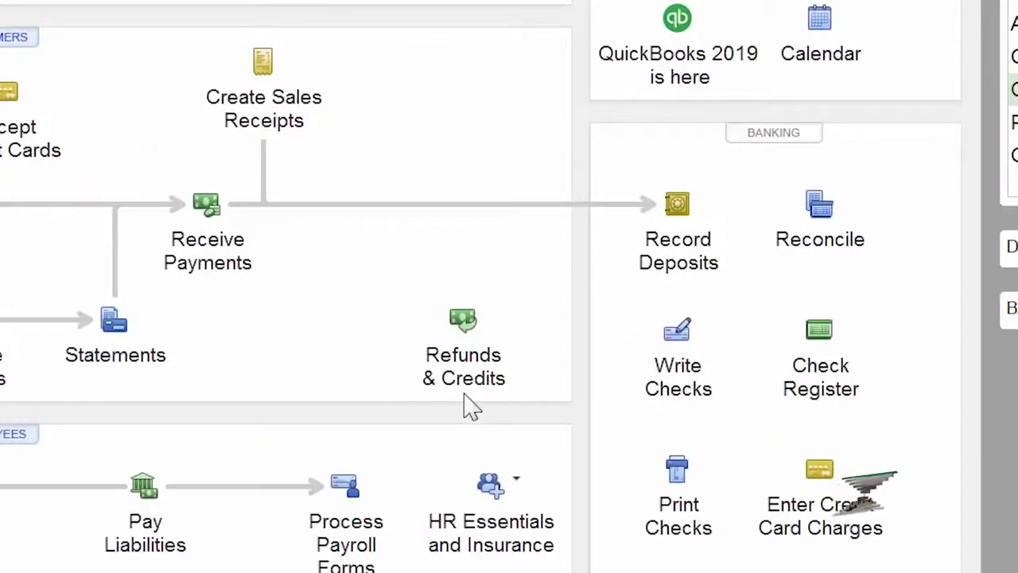
# Start a new credit memo and assign it to the customer Babcock's Music Shop.
pyautogui.click(491, 366)
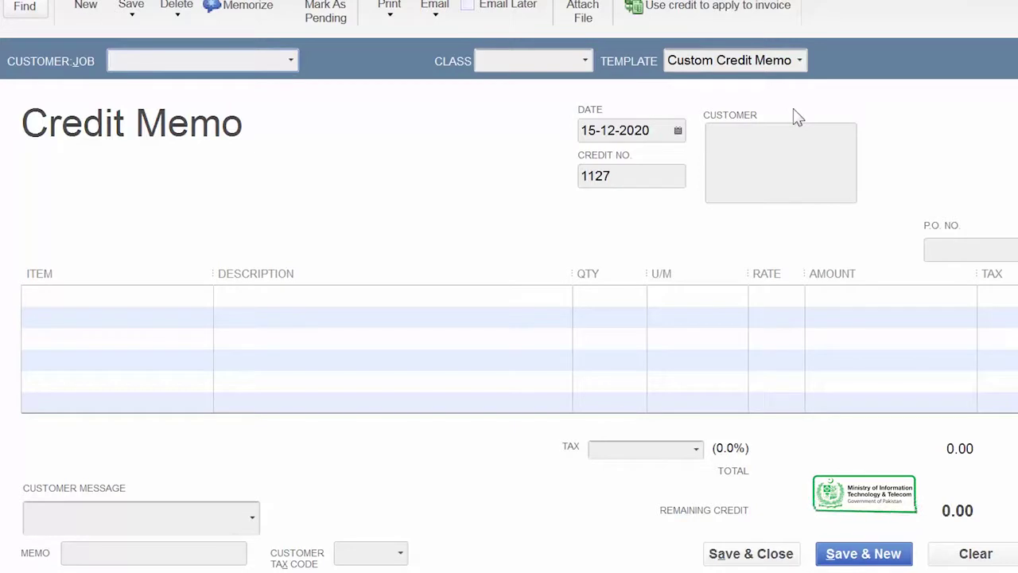
pyautogui.click(291, 60)
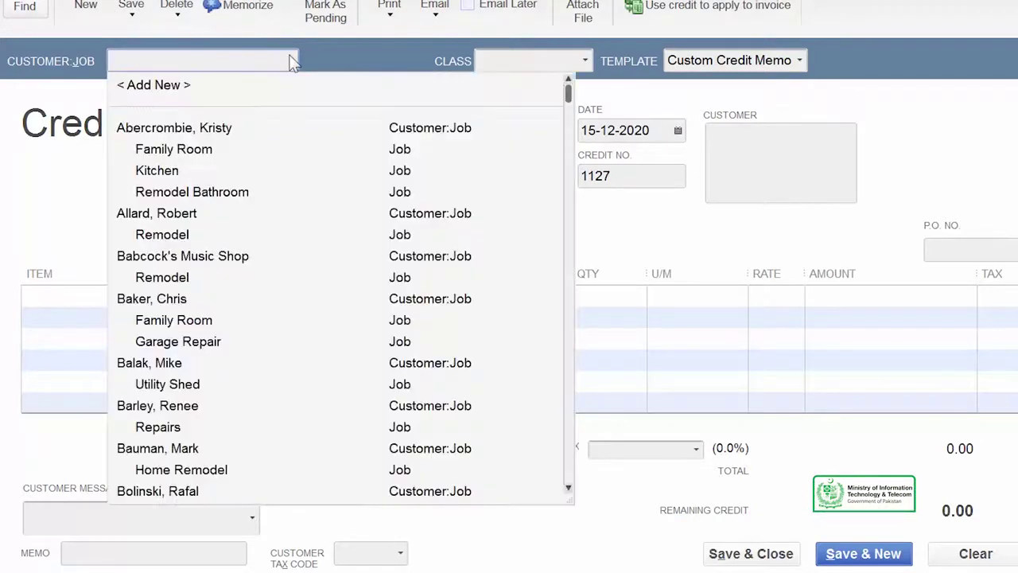
pyautogui.click(245, 267)
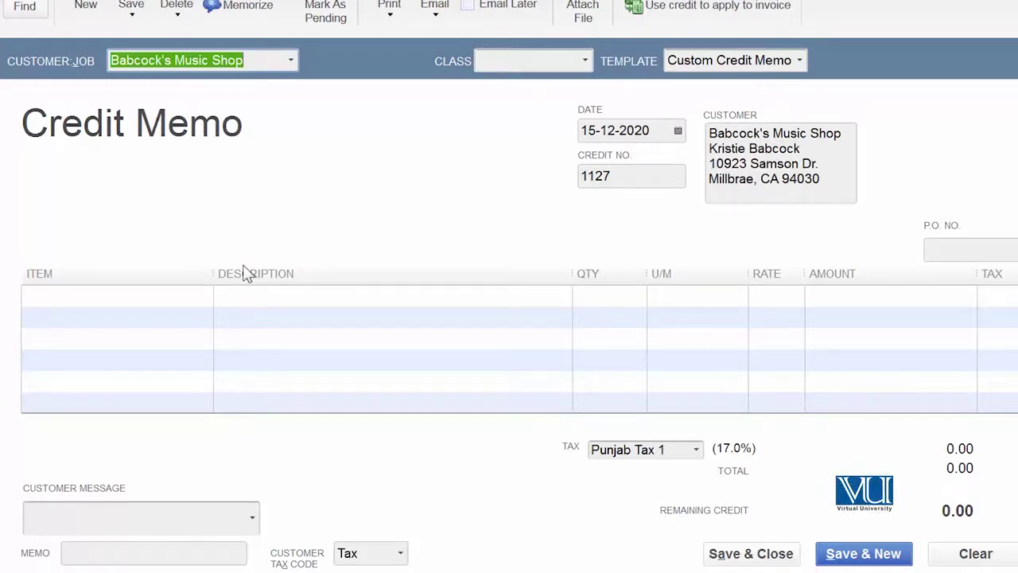
# Enter the Door Handle item with a quantity of 10 as the only line of the credit memo.
pyautogui.click(205, 300)
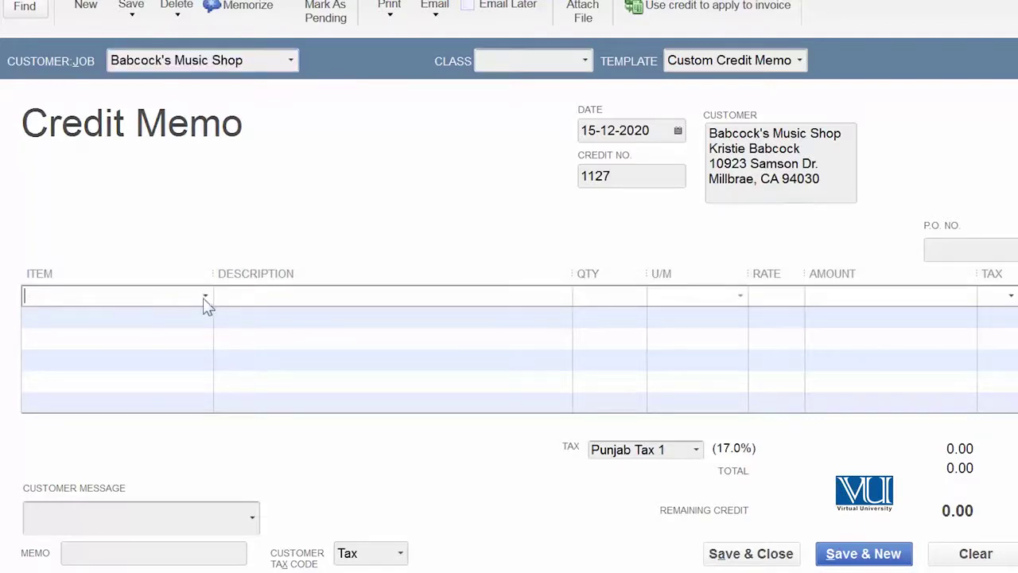
pyautogui.click(204, 299)
pyautogui.scroll(-6, 197, 434)
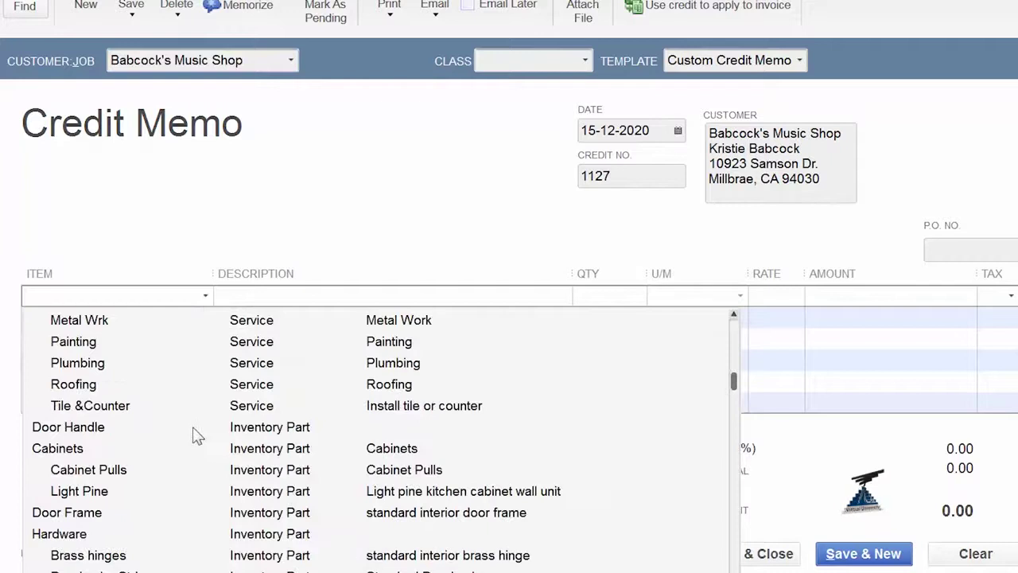
pyautogui.click(197, 431)
pyautogui.click(207, 318)
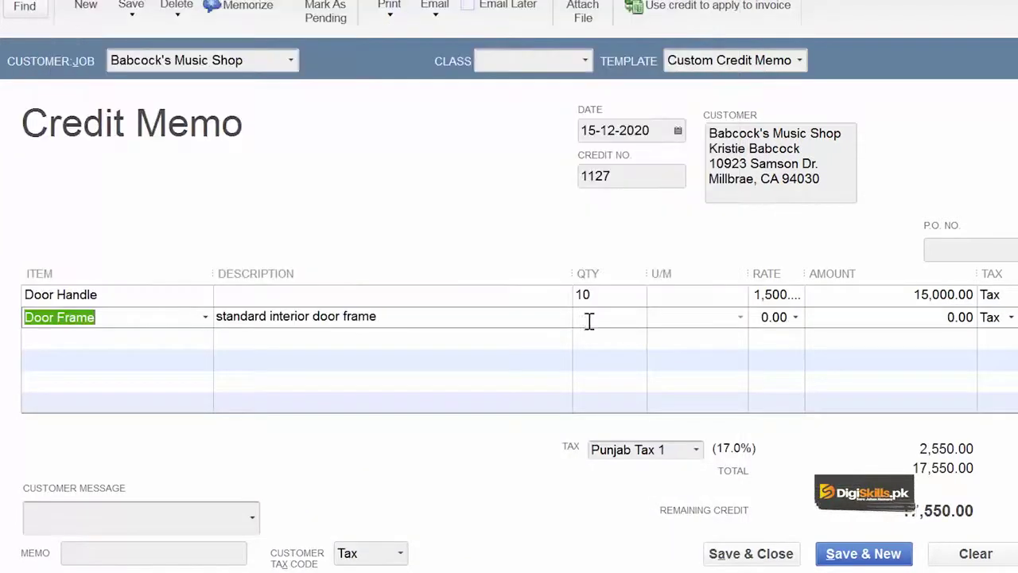
pyautogui.click(587, 320)
pyautogui.write('2-2020')
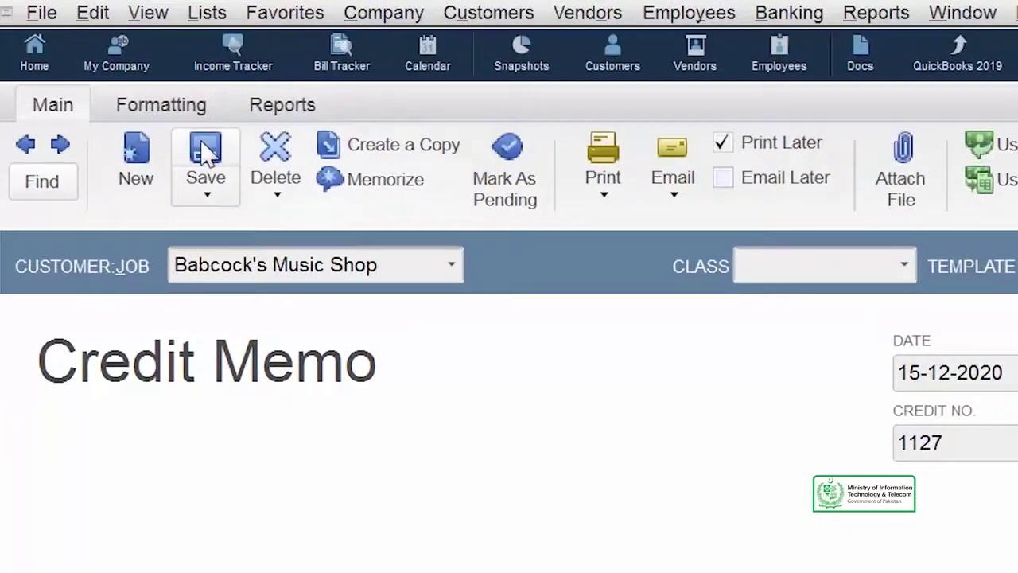
# Save the credit memo, give its credit as a refund by Check from the Checking account, and close the memo.
pyautogui.click(168, 67)
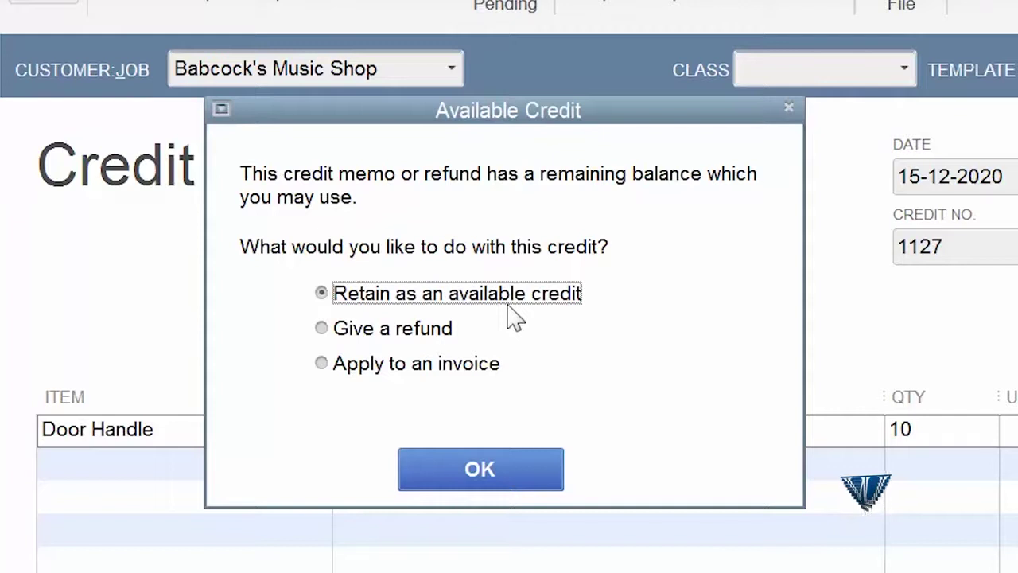
pyautogui.click(328, 330)
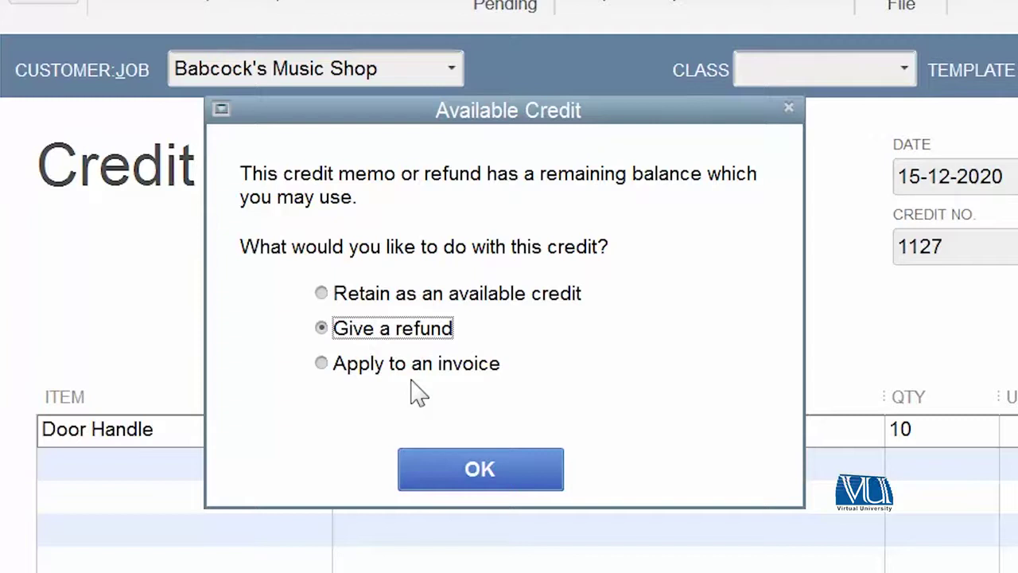
pyautogui.click(460, 487)
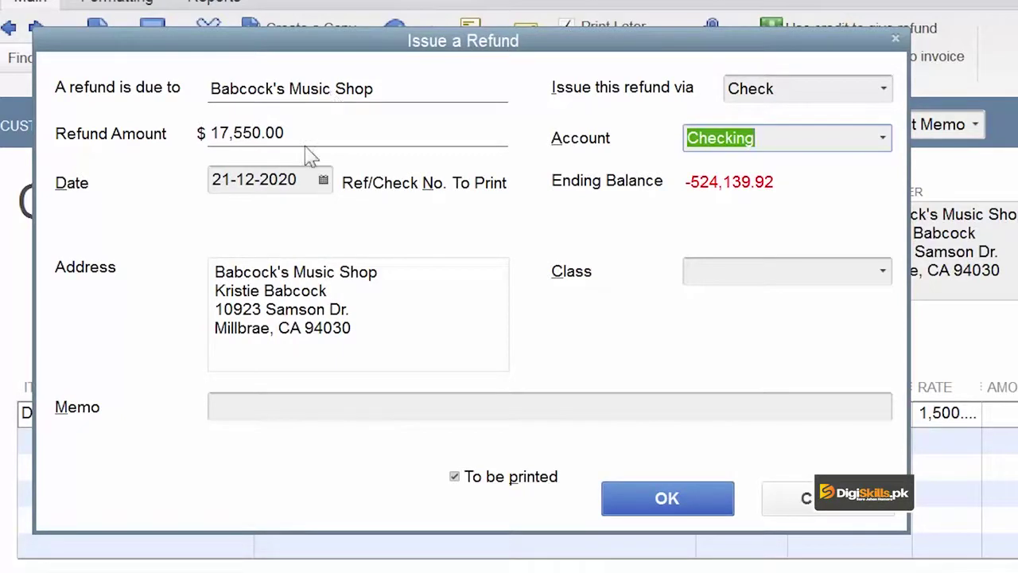
pyautogui.click(884, 89)
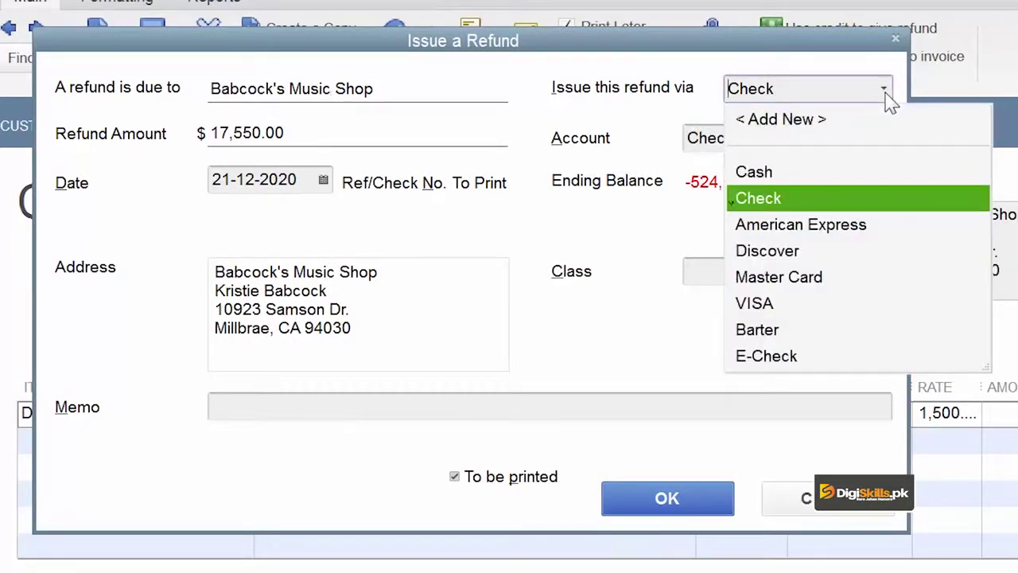
pyautogui.click(888, 100)
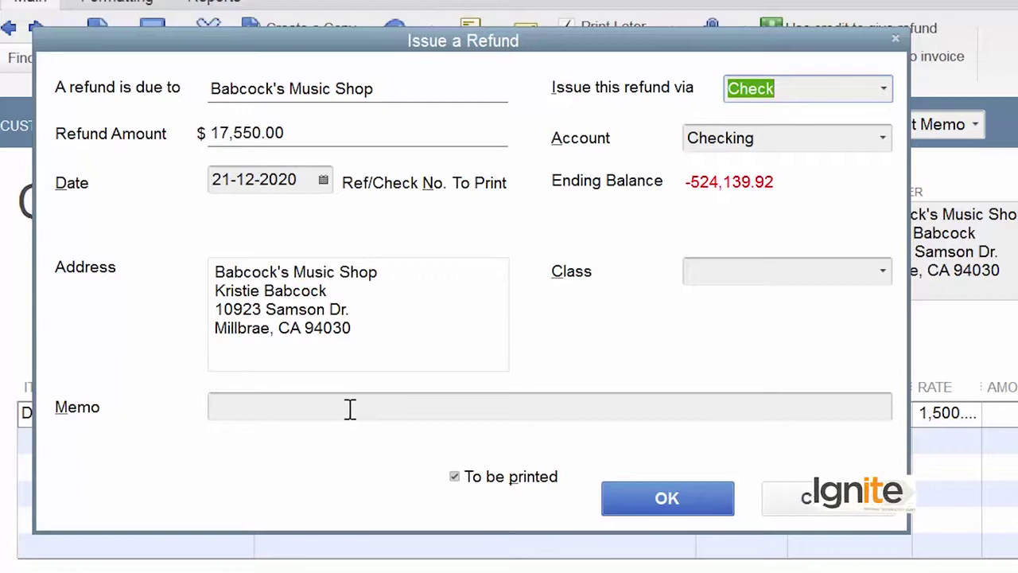
pyautogui.click(686, 502)
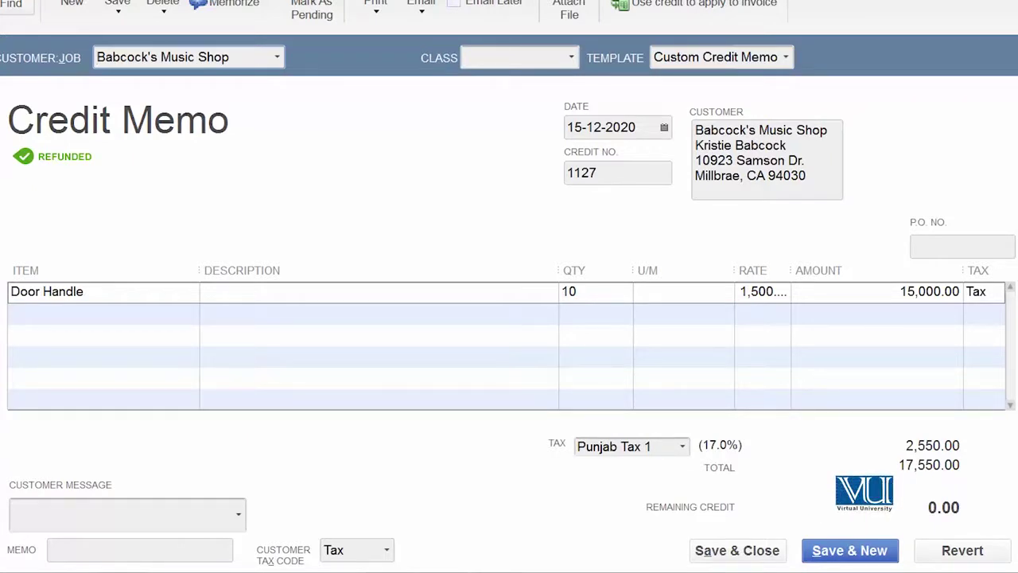
pyautogui.click(845, 549)
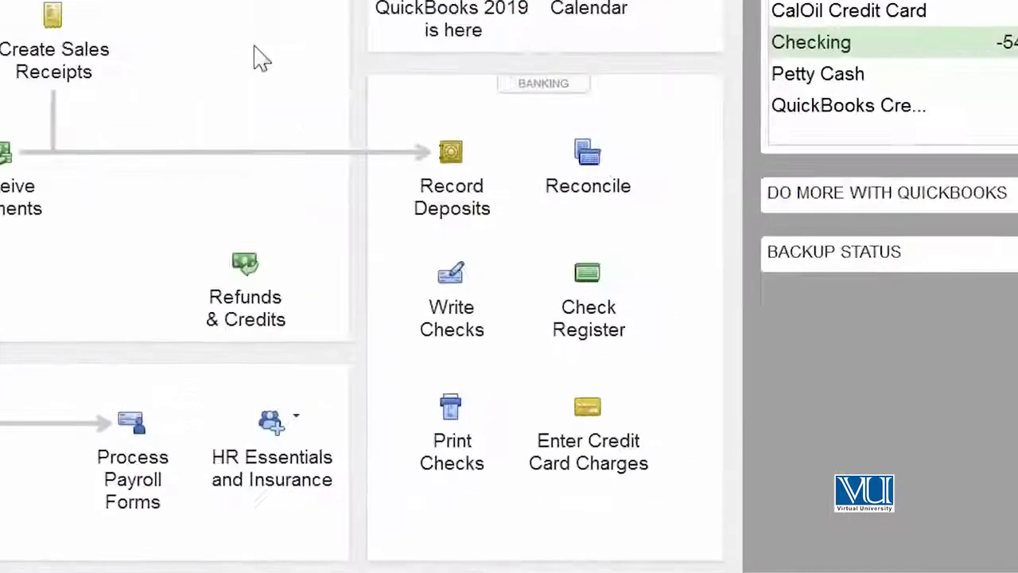
# Select only the Babcock's Music Shop check for printing and print it in Voucher style on the Microsoft XPS Document Writer.
pyautogui.click(436, 449)
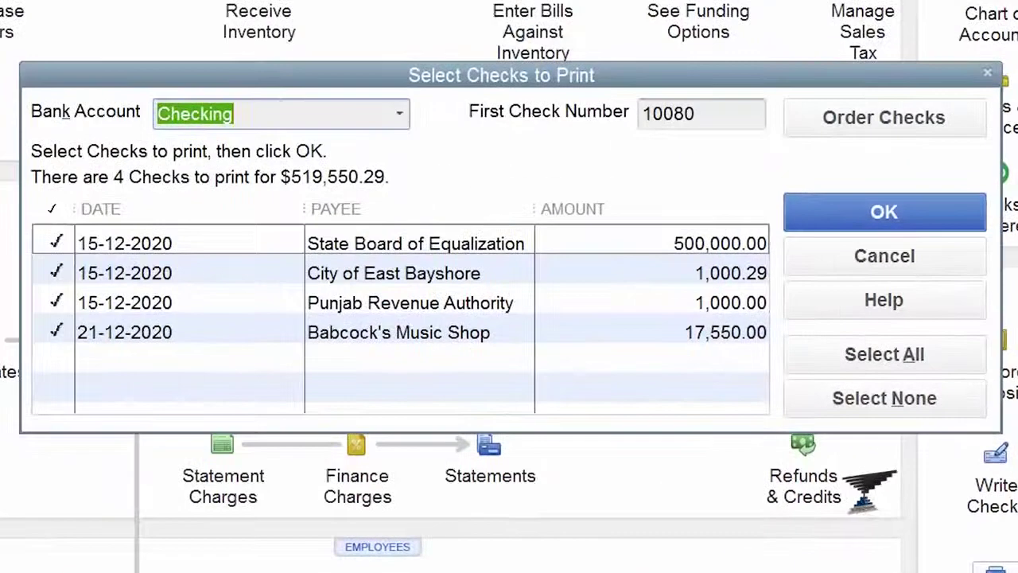
pyautogui.click(54, 243)
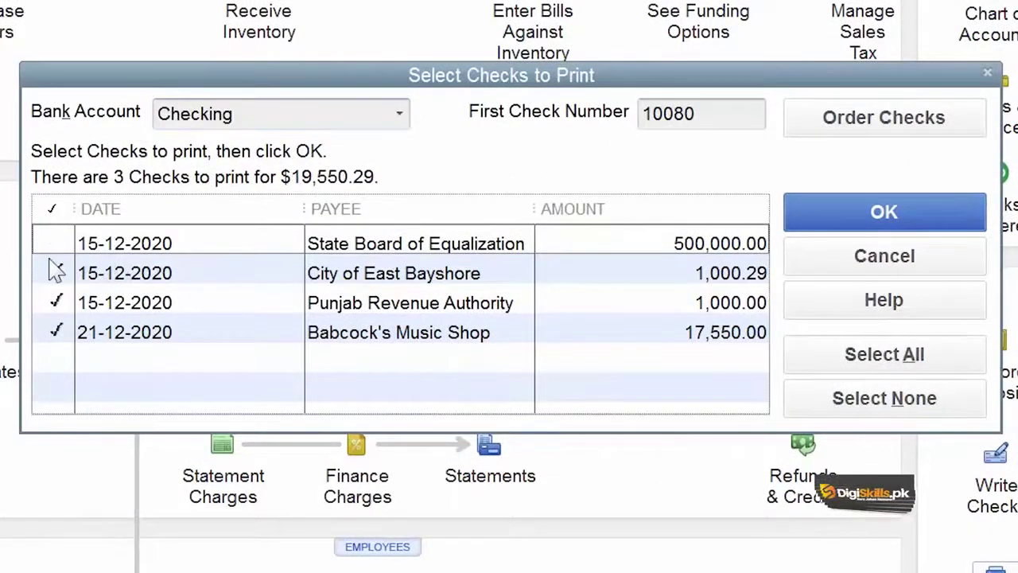
pyautogui.click(55, 273)
pyautogui.click(56, 304)
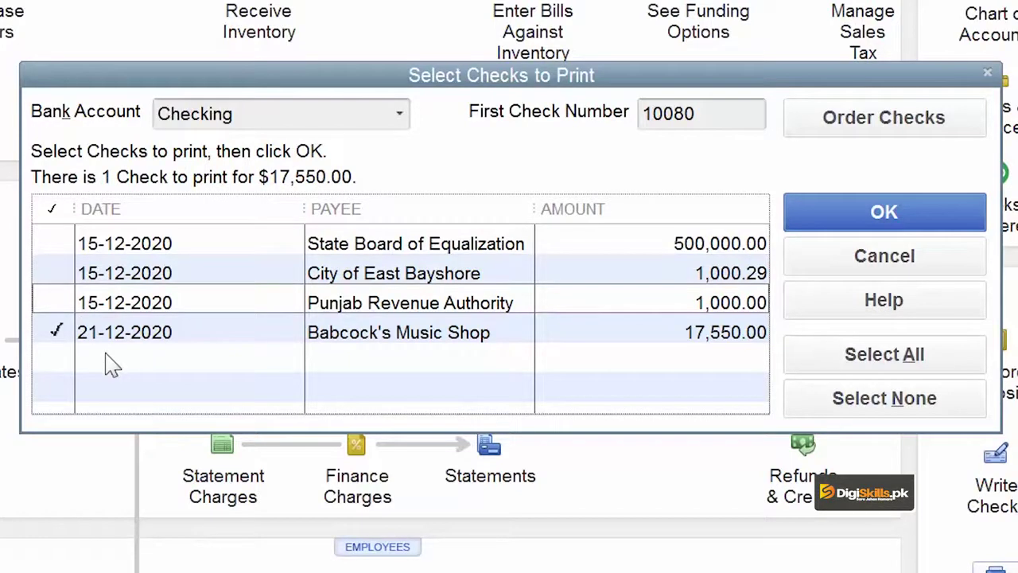
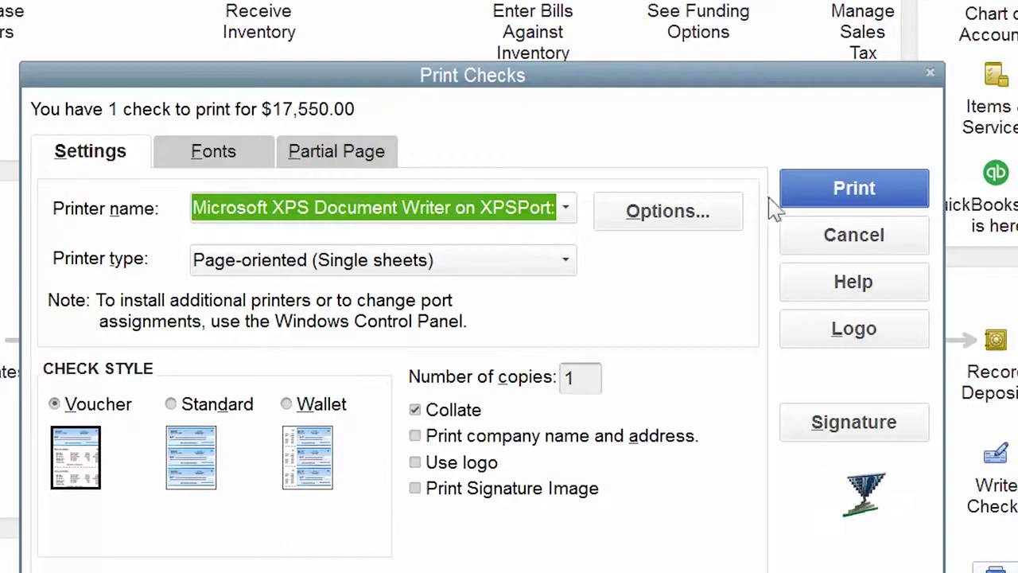
pyautogui.click(833, 179)
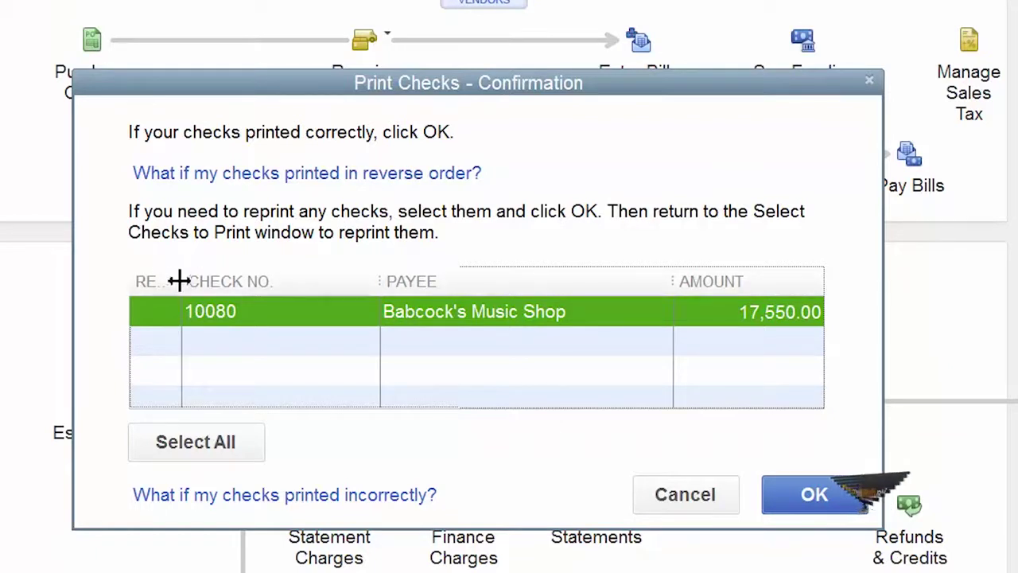
# Widen the Reprint column and confirm the printed check, leaving it unmarked for reprinting.
pyautogui.moveTo(180, 281); pyautogui.dragTo(295, 311)
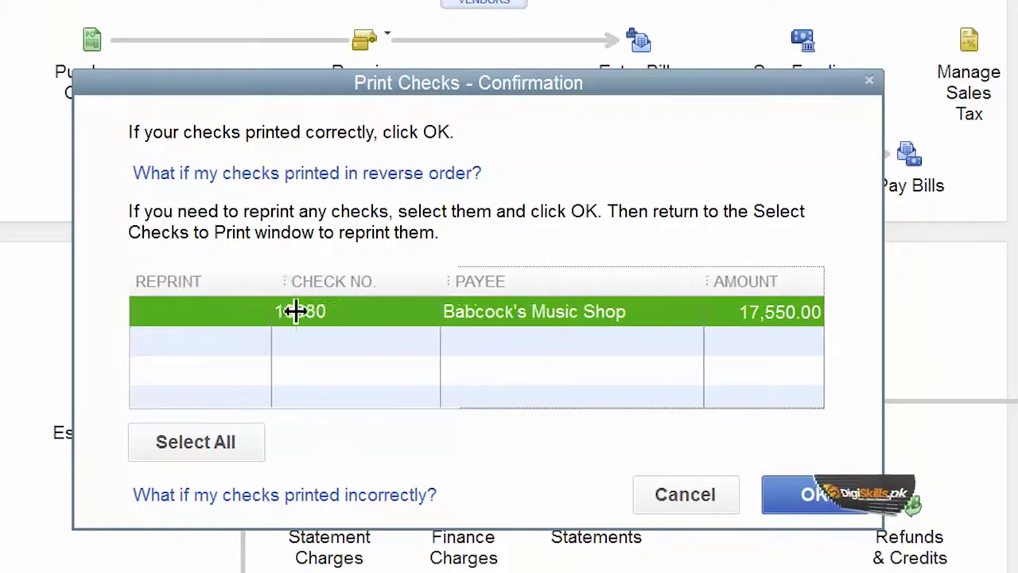
pyautogui.click(216, 314)
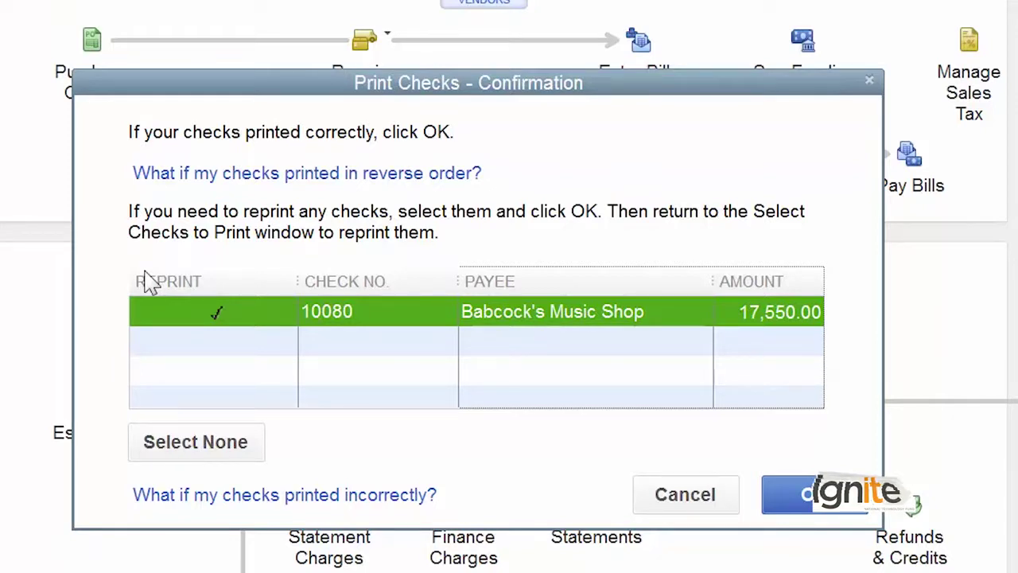
pyautogui.click(223, 310)
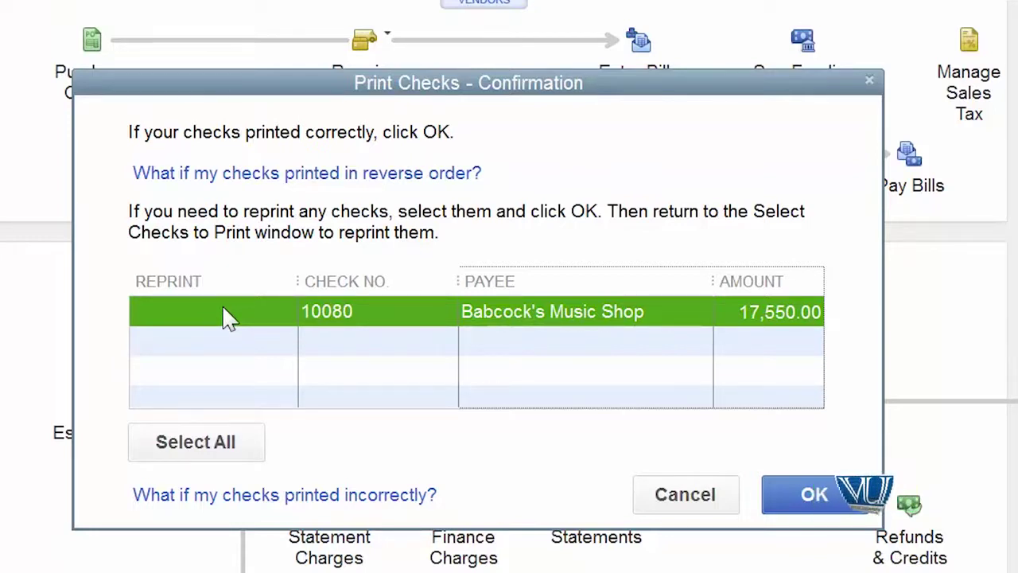
pyautogui.click(819, 499)
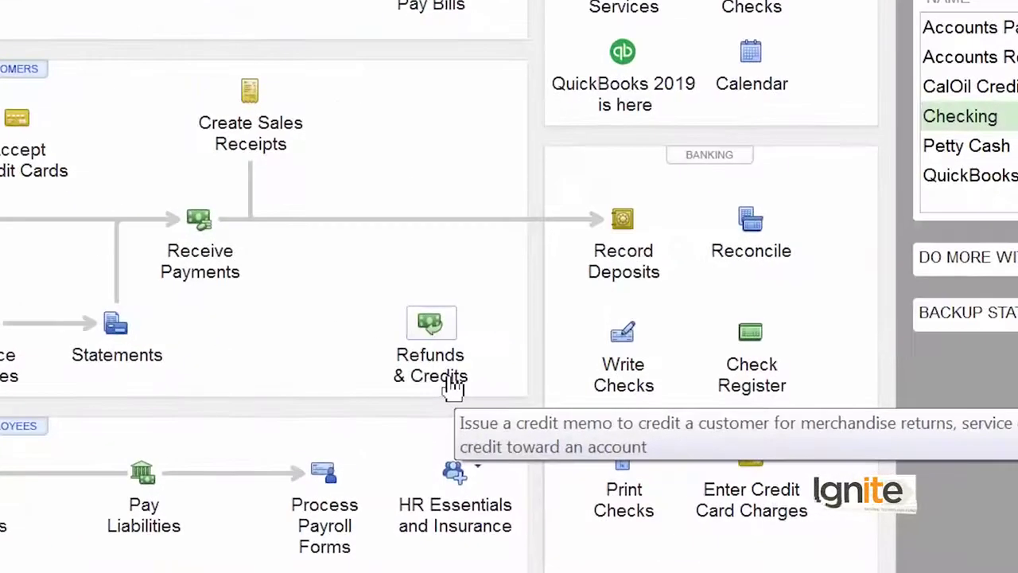
# Create another credit memo for the customer Babcock's Music Shop.
pyautogui.click(454, 388)
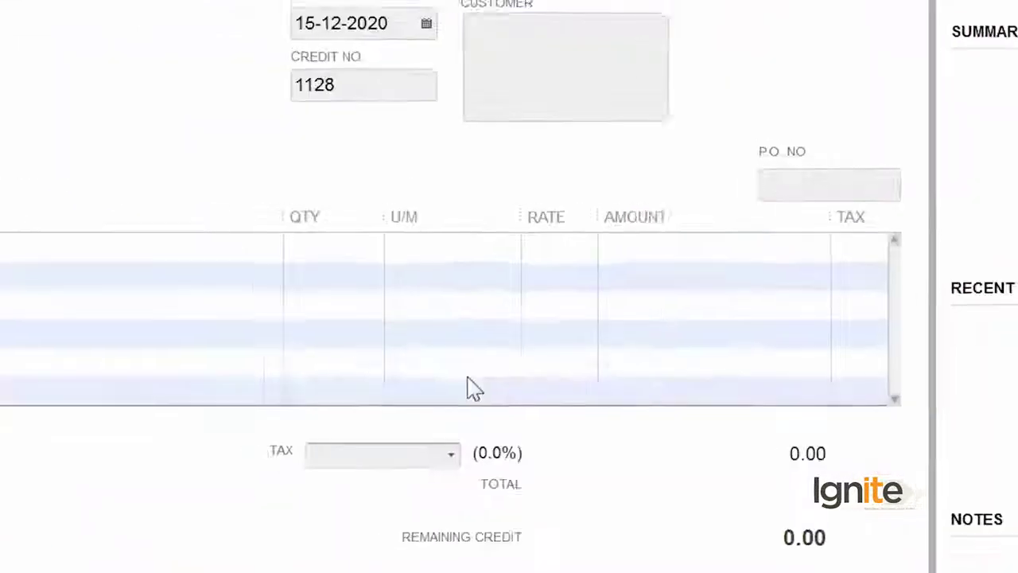
pyautogui.click(330, 56)
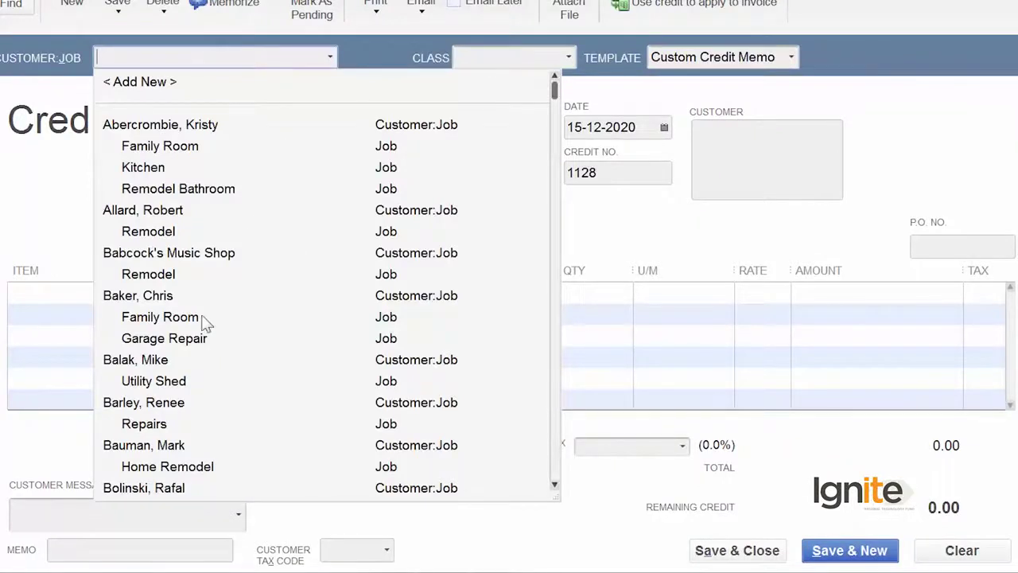
pyautogui.click(191, 252)
# Add the Door Handle item to the new credit memo with a quantity of 200.
pyautogui.click(191, 292)
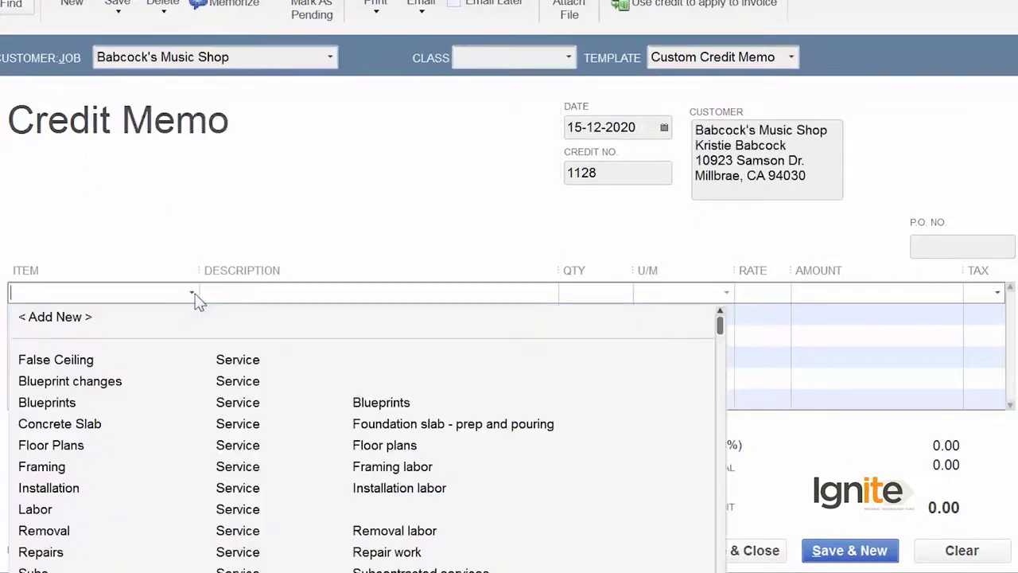
pyautogui.scroll(-4, 197, 300)
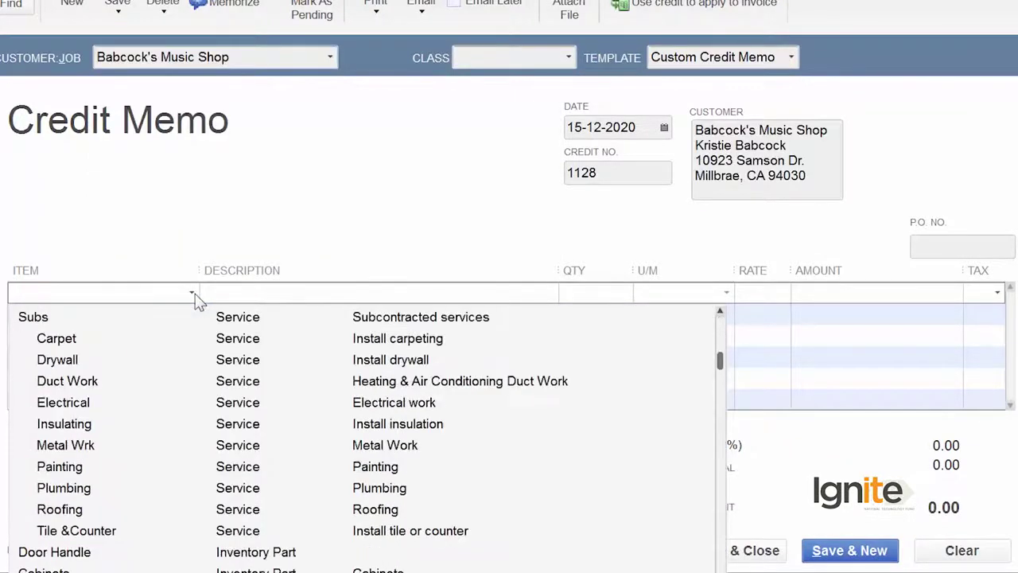
pyautogui.click(45, 552)
pyautogui.click(575, 293)
pyautogui.write('20')
pyautogui.press('Tab')
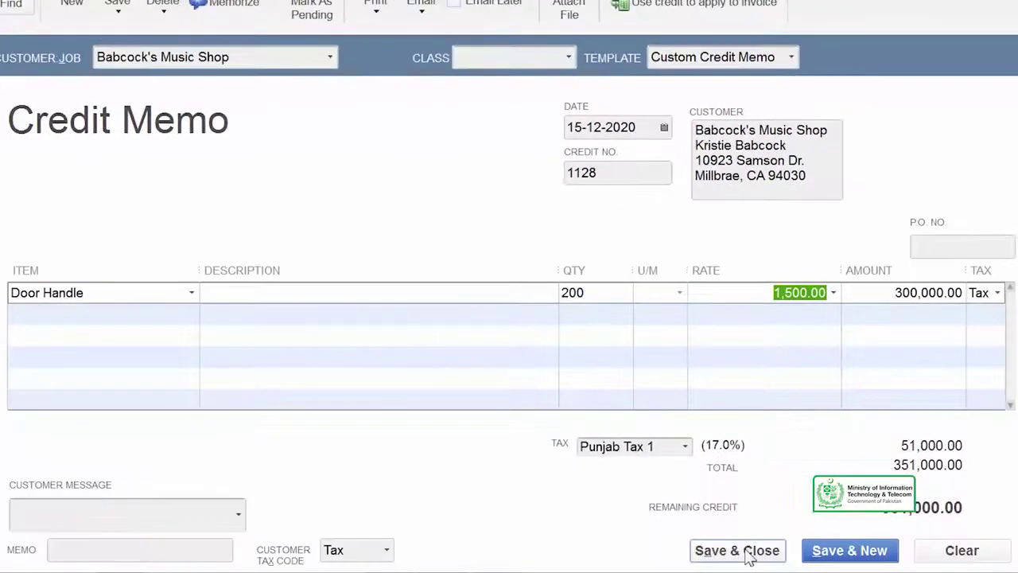
pyautogui.click(807, 389)
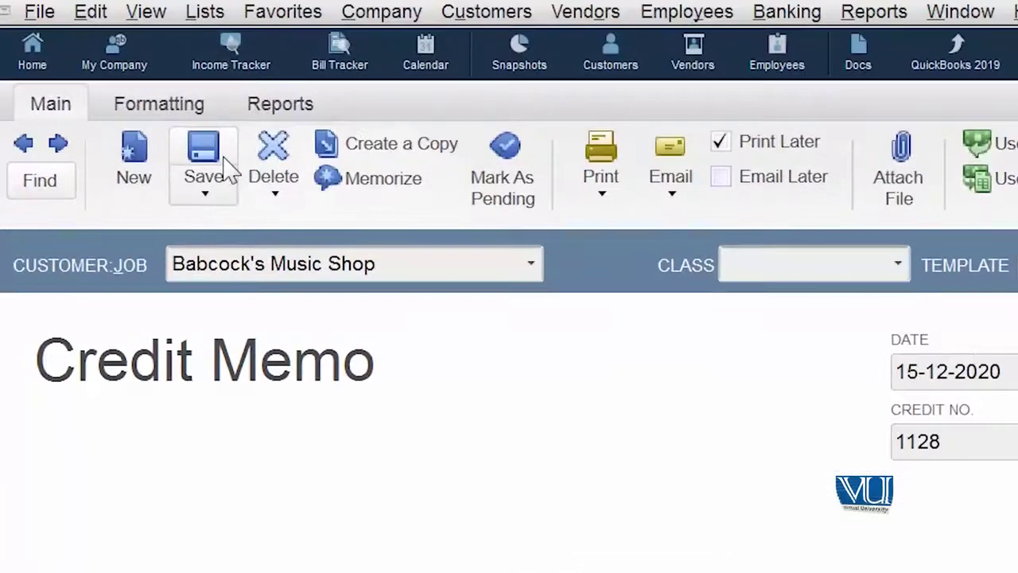
# Save the credit memo, choose to apply its credit to an invoice, and cancel out of the invoice application.
pyautogui.click(226, 167)
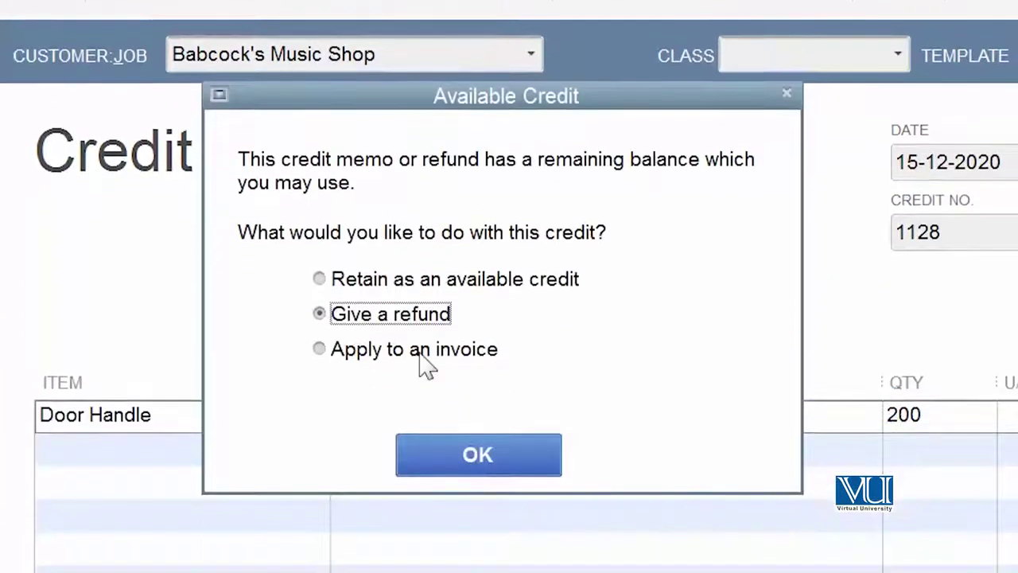
pyautogui.click(422, 353)
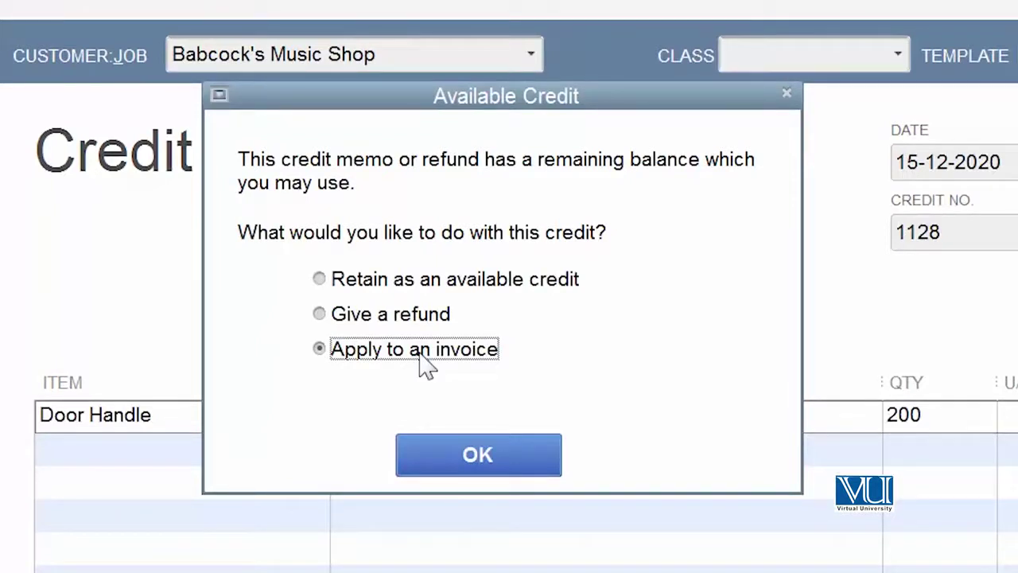
pyautogui.click(475, 465)
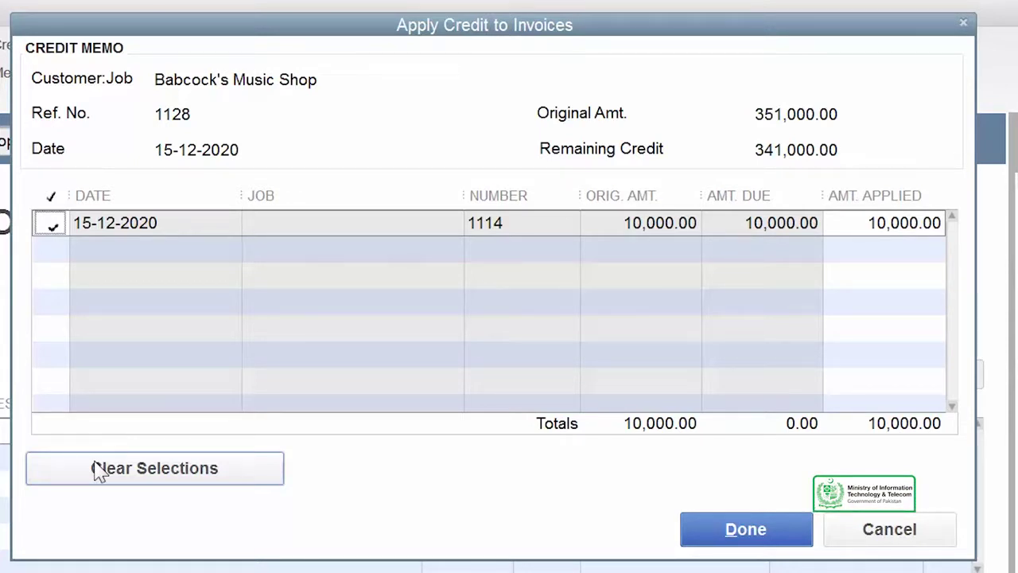
pyautogui.click(870, 539)
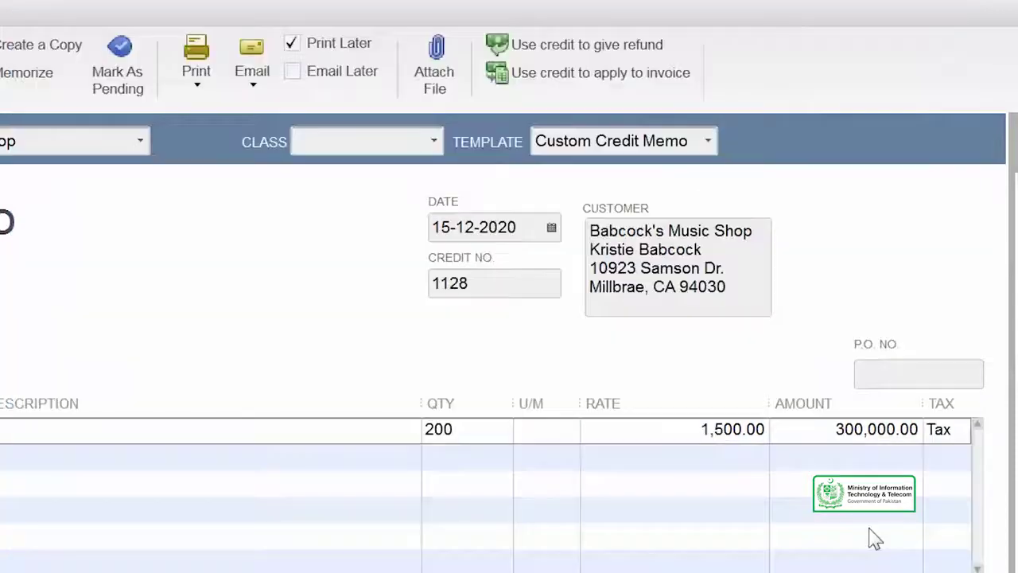
# Change the credit memo's customer to the individual listed directly after the Babcock's Music Shop Remodel job.
pyautogui.click(423, 147)
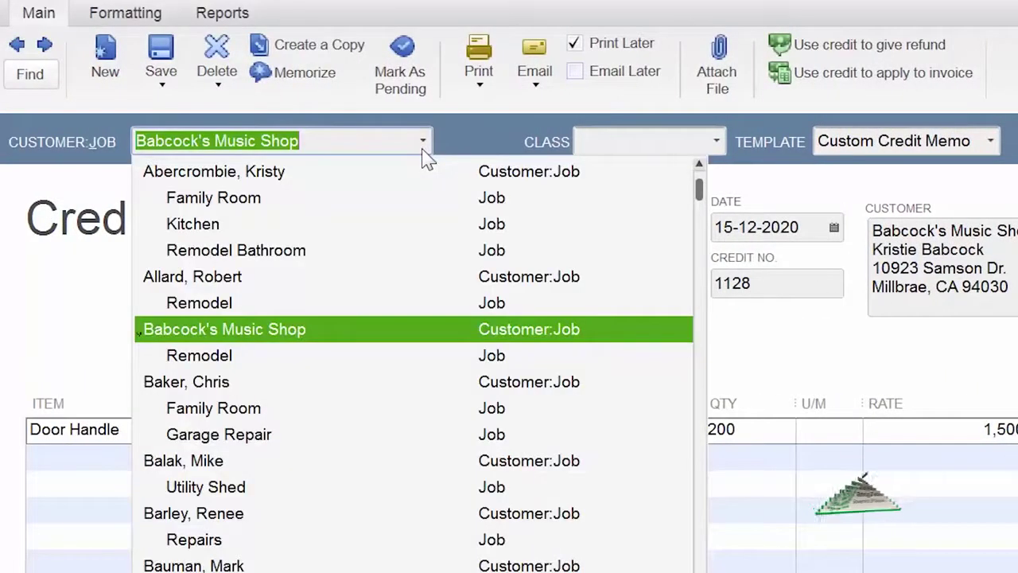
pyautogui.click(296, 385)
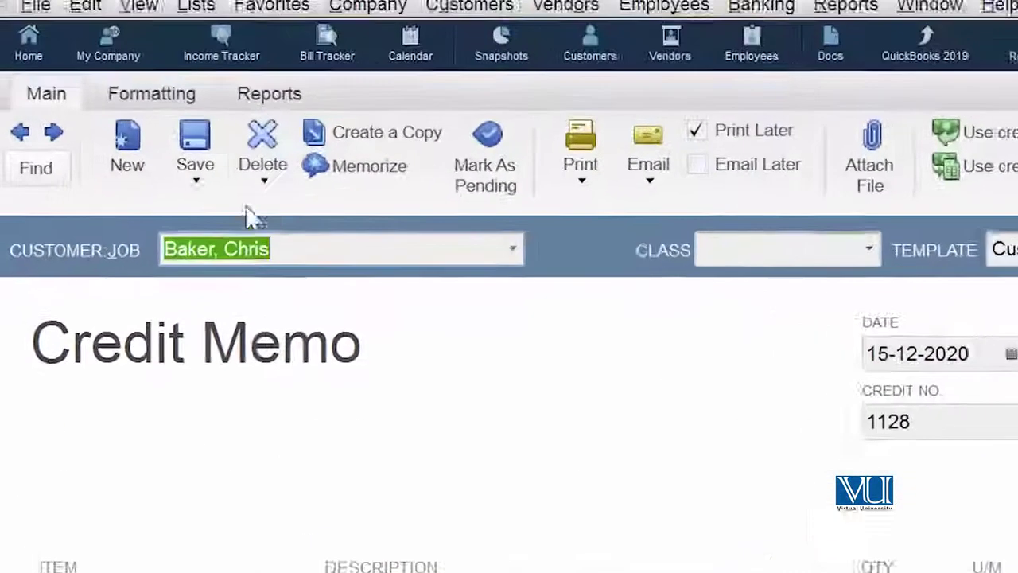
# Save the credit memo and choose to apply its available credit to an invoice.
pyautogui.click(117, 11)
pyautogui.click(99, 36)
pyautogui.click(663, 353)
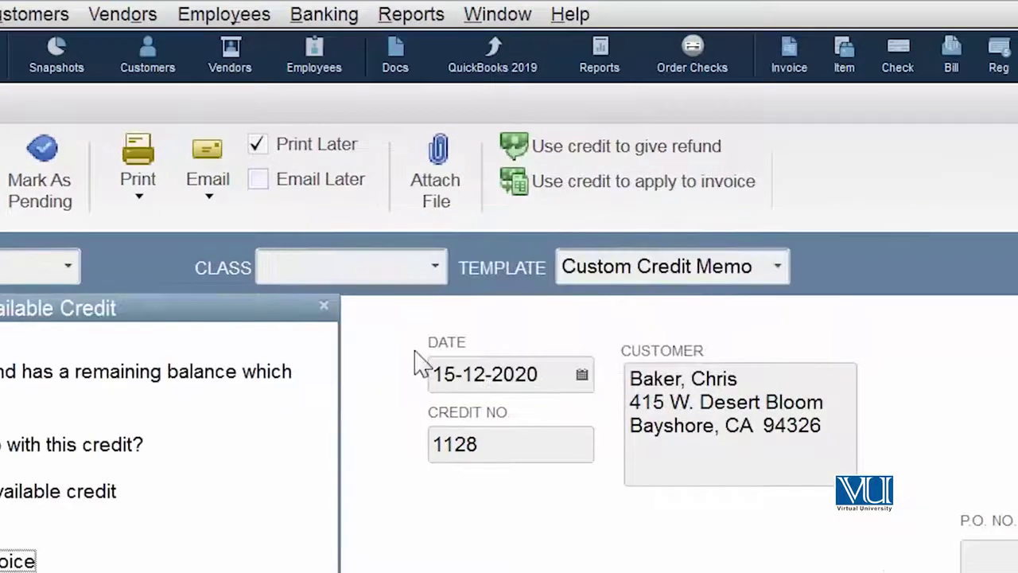
pyautogui.click(374, 438)
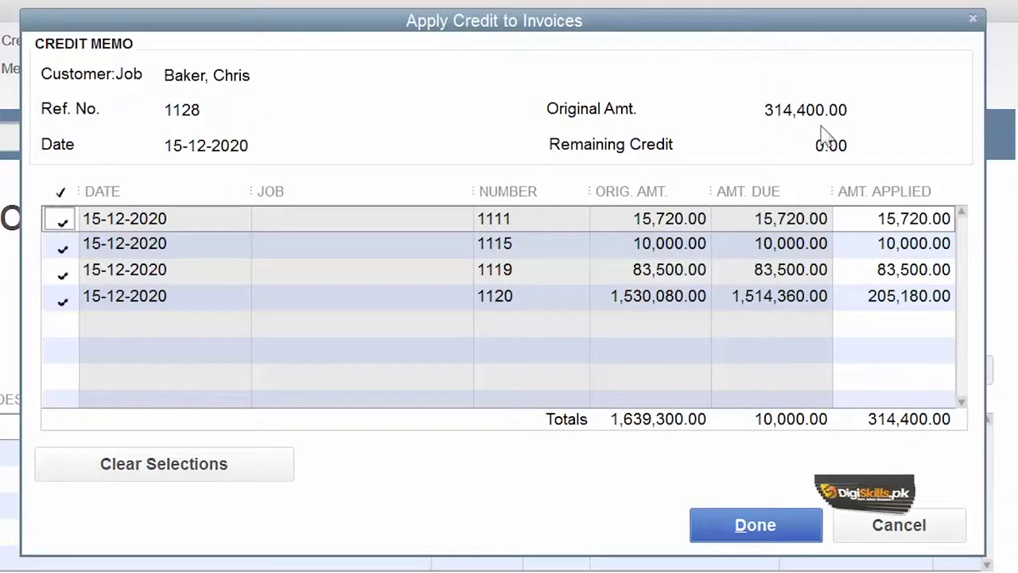
# Deselect all four listed invoices so that none of the memo's credit is applied to them.
pyautogui.click(62, 220)
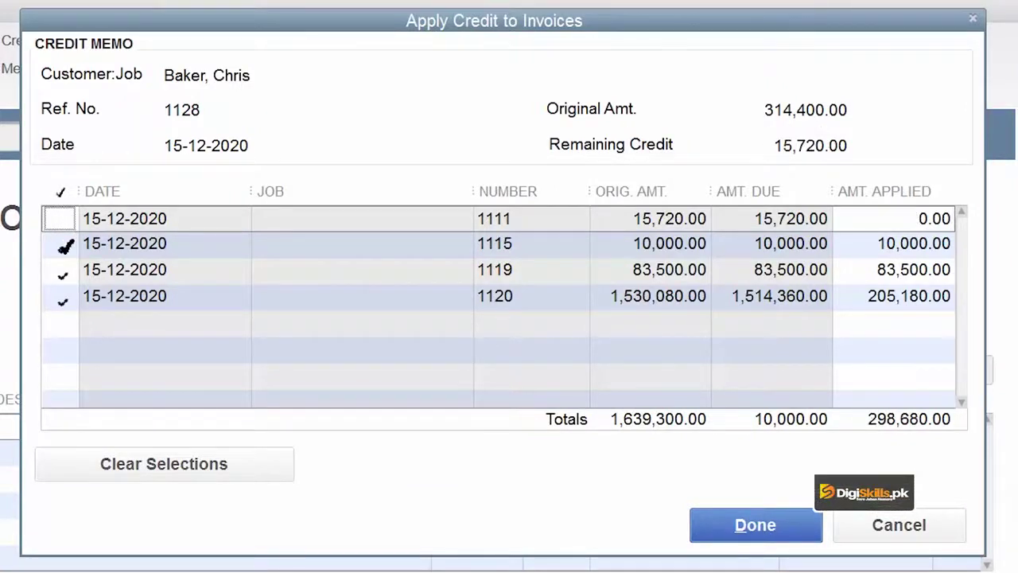
pyautogui.click(62, 246)
pyautogui.click(64, 271)
pyautogui.click(64, 296)
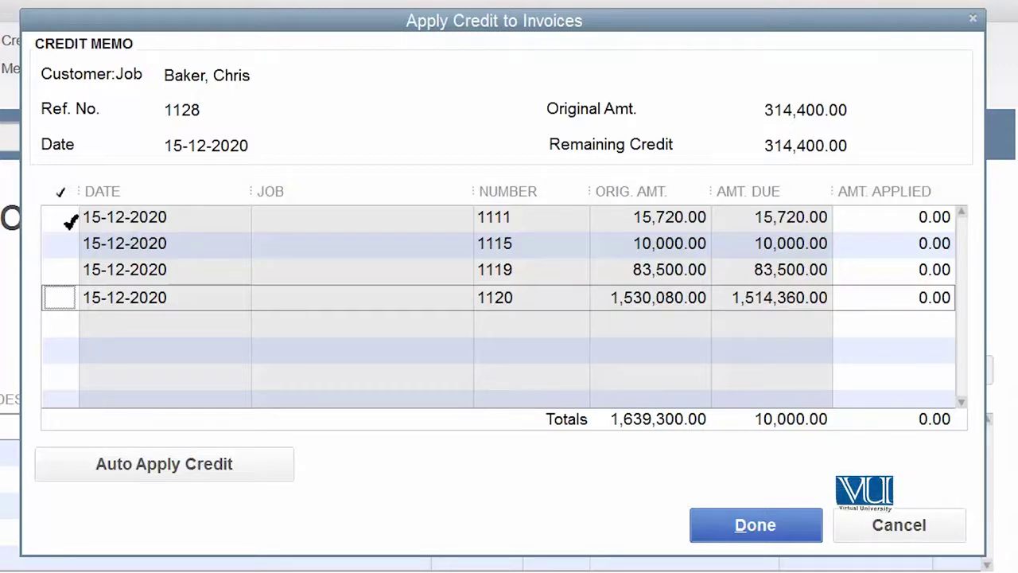
# Try to apply the credit to invoices 1111, 1115, 1119 and 1120 one by one, and cancel the application.
pyautogui.click(70, 222)
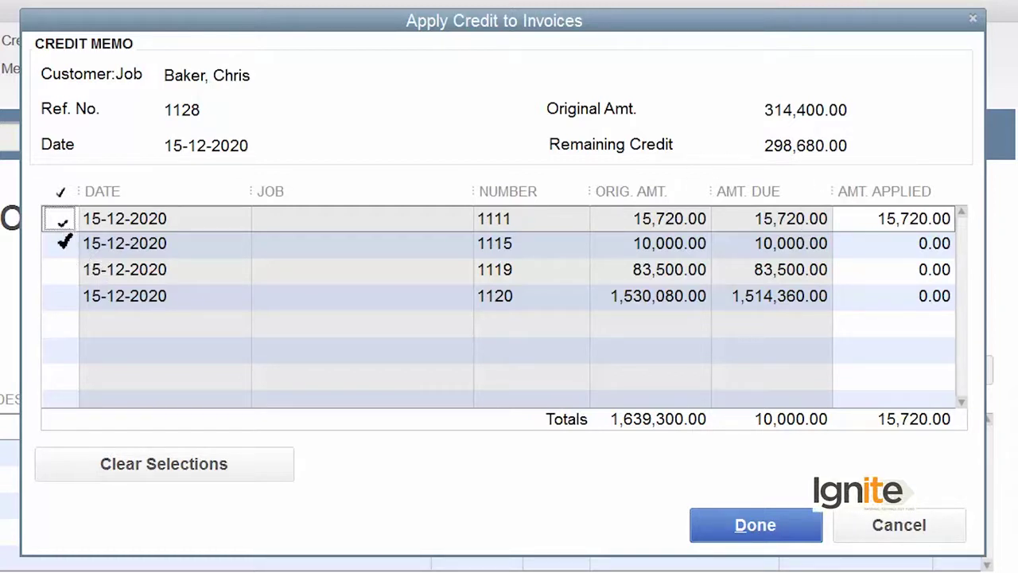
pyautogui.click(64, 243)
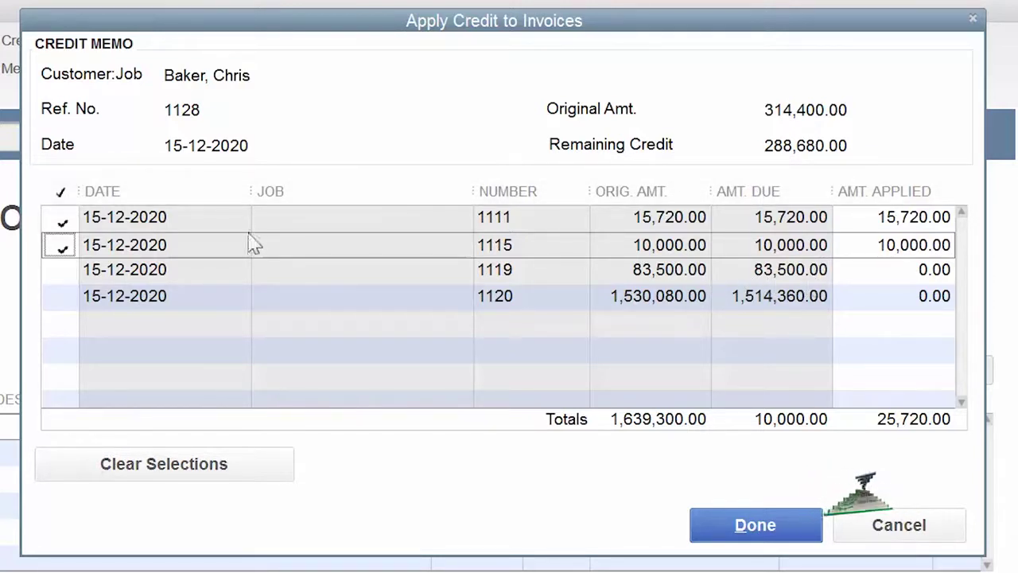
pyautogui.click(65, 271)
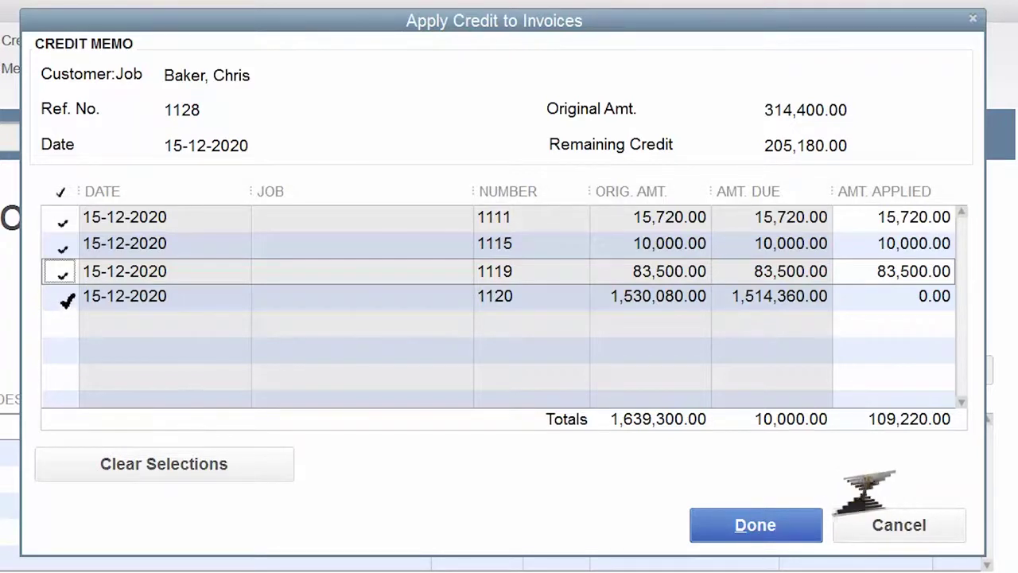
pyautogui.click(64, 296)
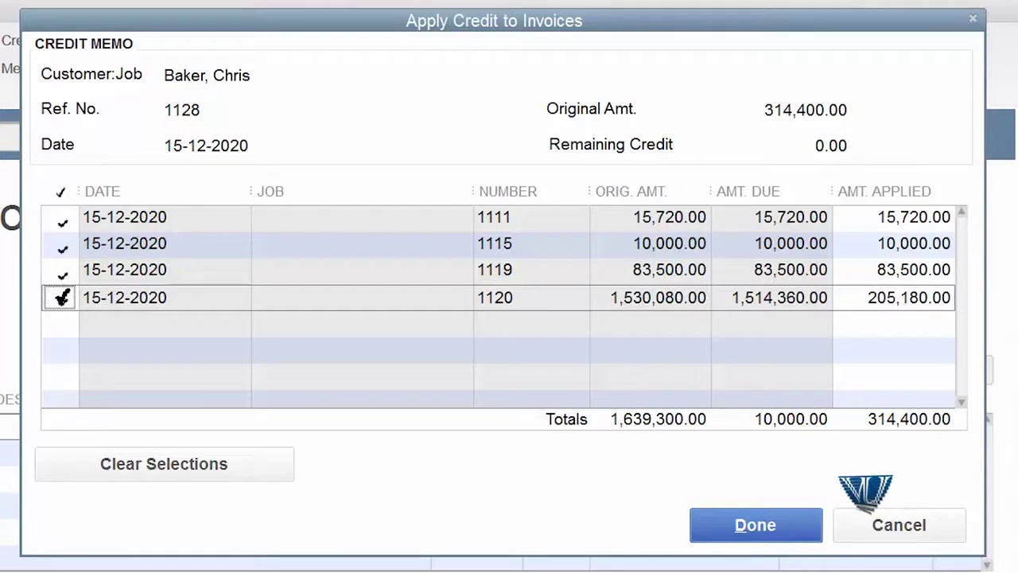
pyautogui.click(941, 531)
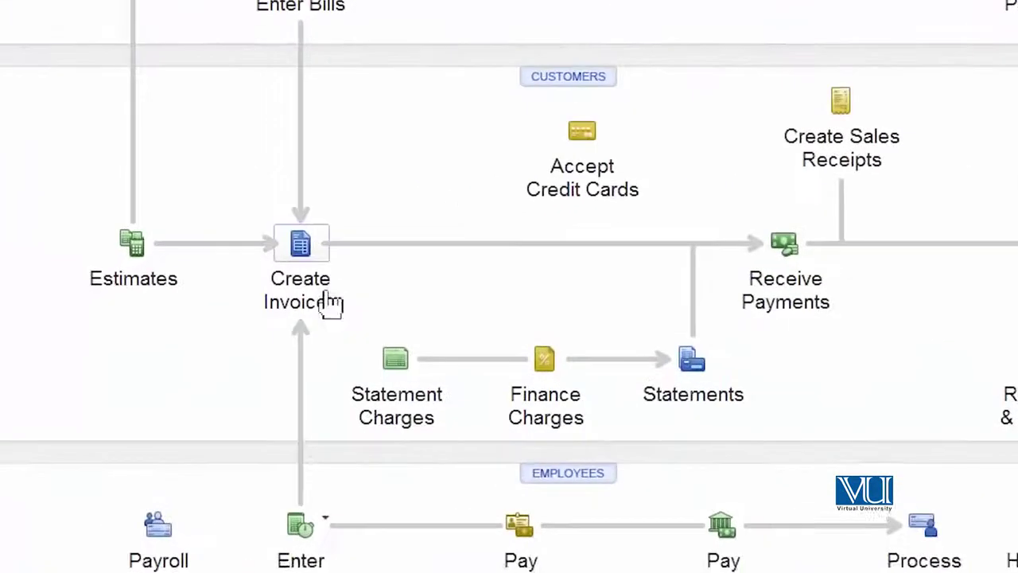
# Open the customer's invoice 1120, bring up the credits that can be applied to it, and widen the date column of the available credits.
pyautogui.click(220, 315)
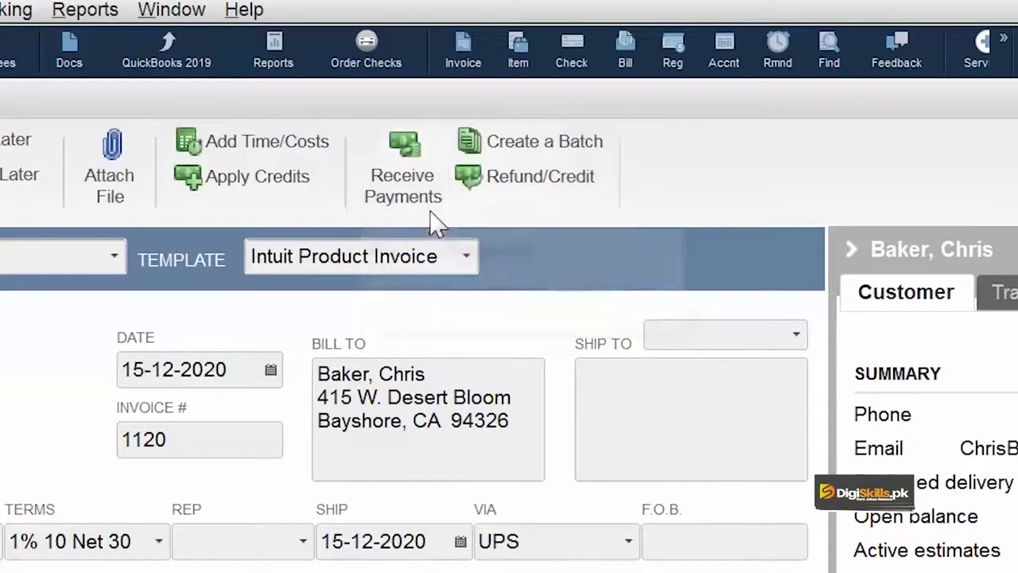
pyautogui.click(276, 190)
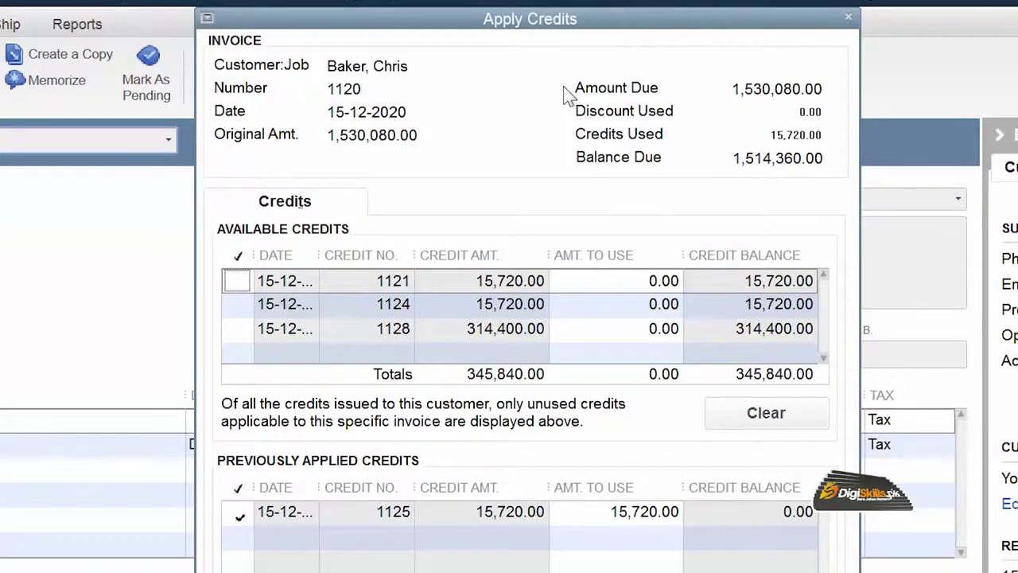
pyautogui.moveTo(319, 256); pyautogui.dragTo(398, 255)
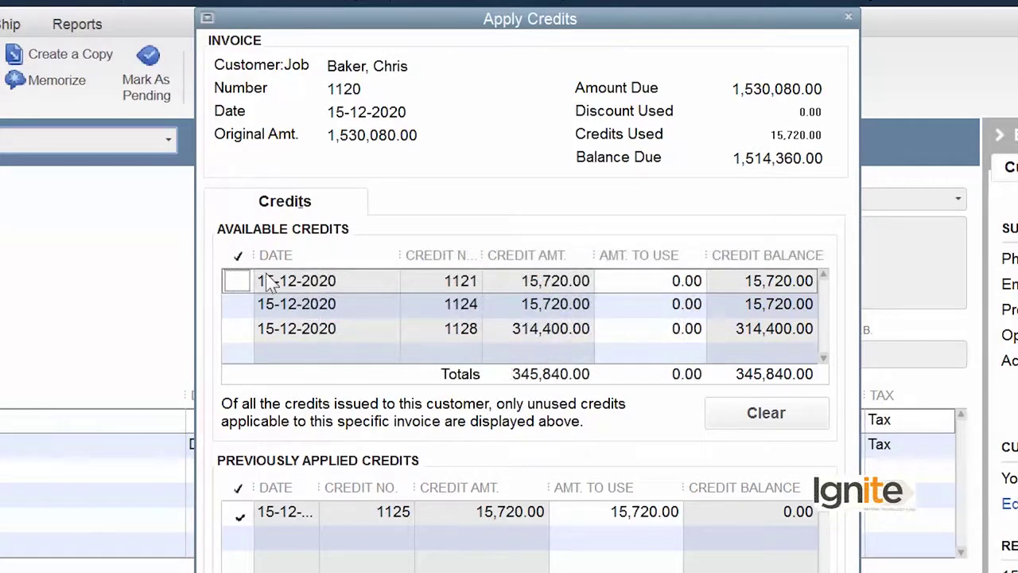
# Try to replace the previously applied credit 1125 with available credits 1121, 1124 and 1128 on the invoice, and cancel the changes.
pyautogui.click(239, 515)
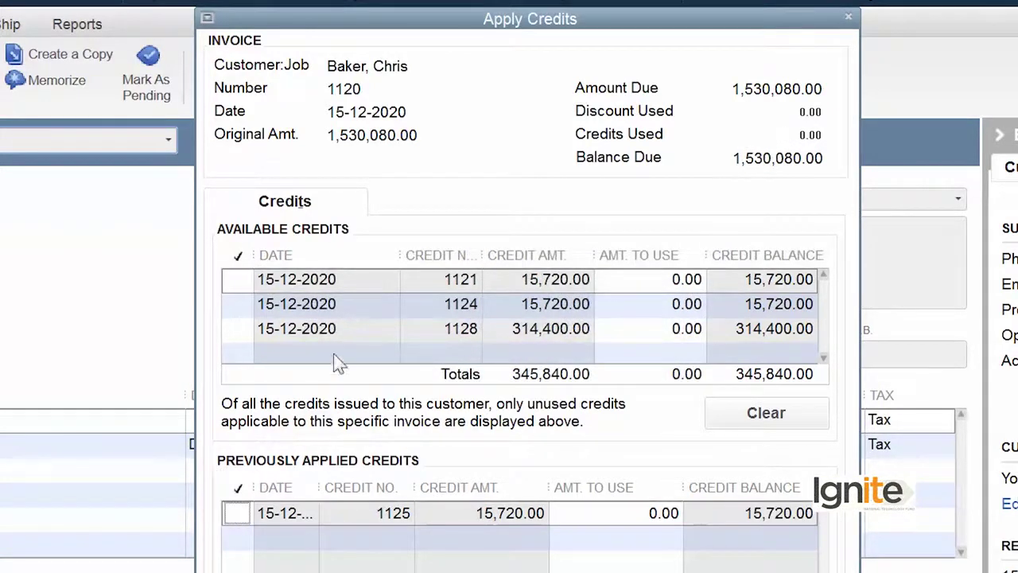
pyautogui.click(238, 280)
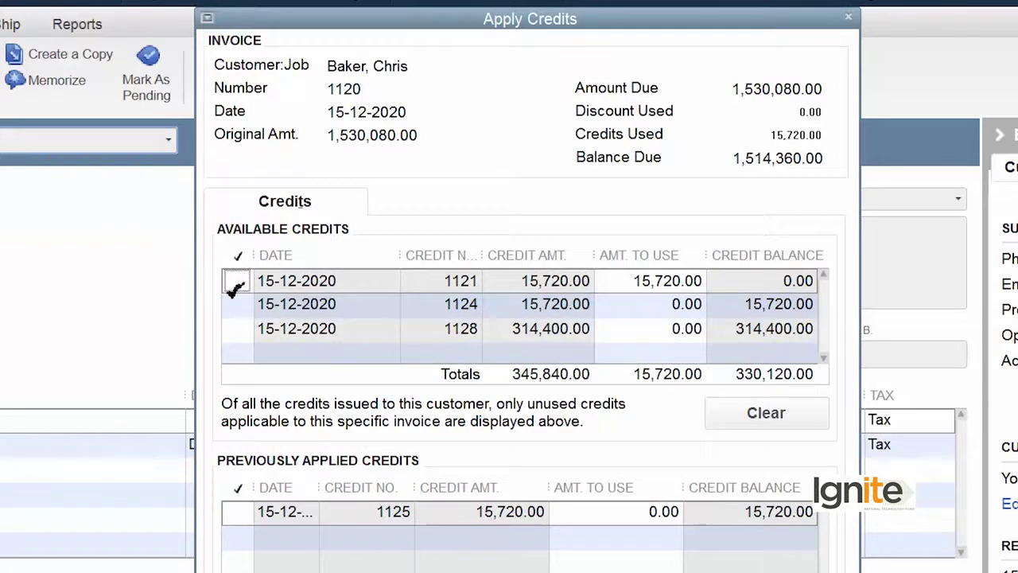
pyautogui.click(234, 285)
pyautogui.click(239, 280)
pyautogui.click(238, 305)
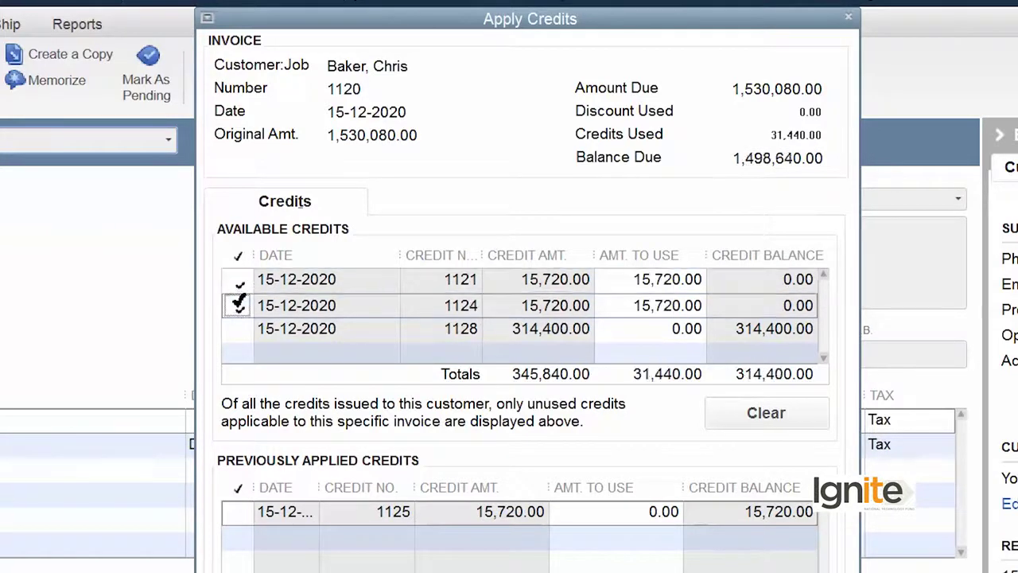
pyautogui.click(238, 330)
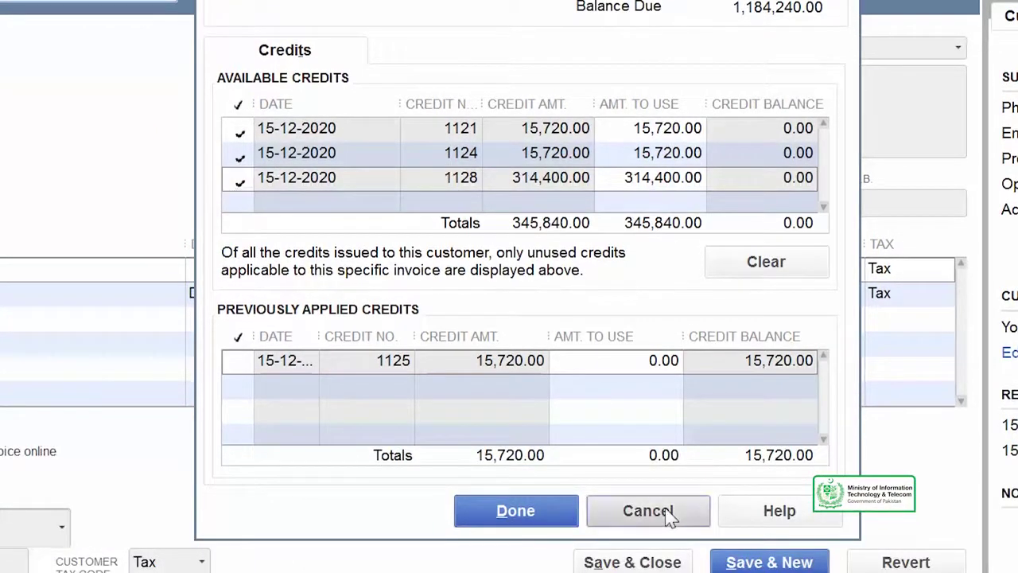
pyautogui.click(648, 511)
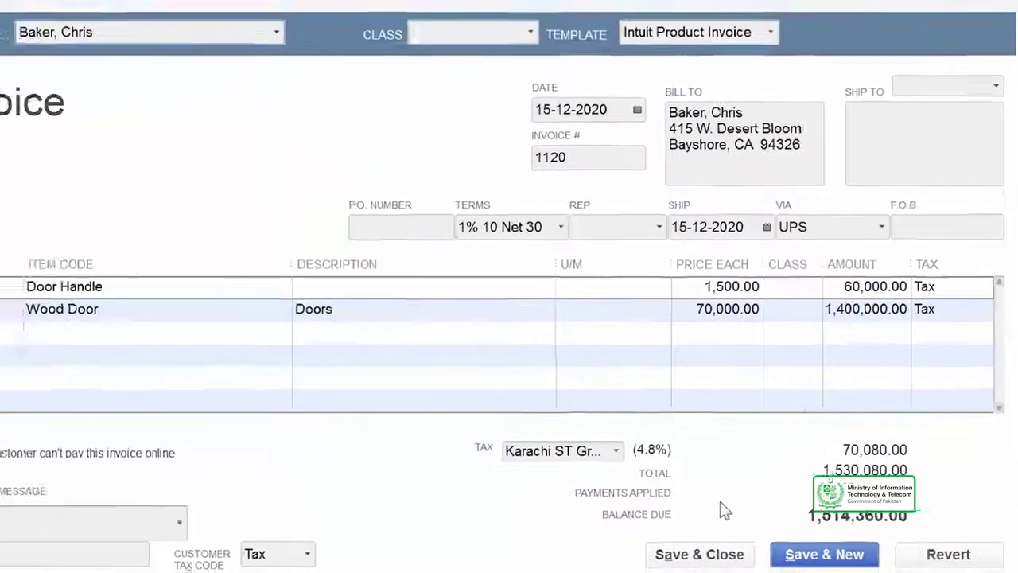